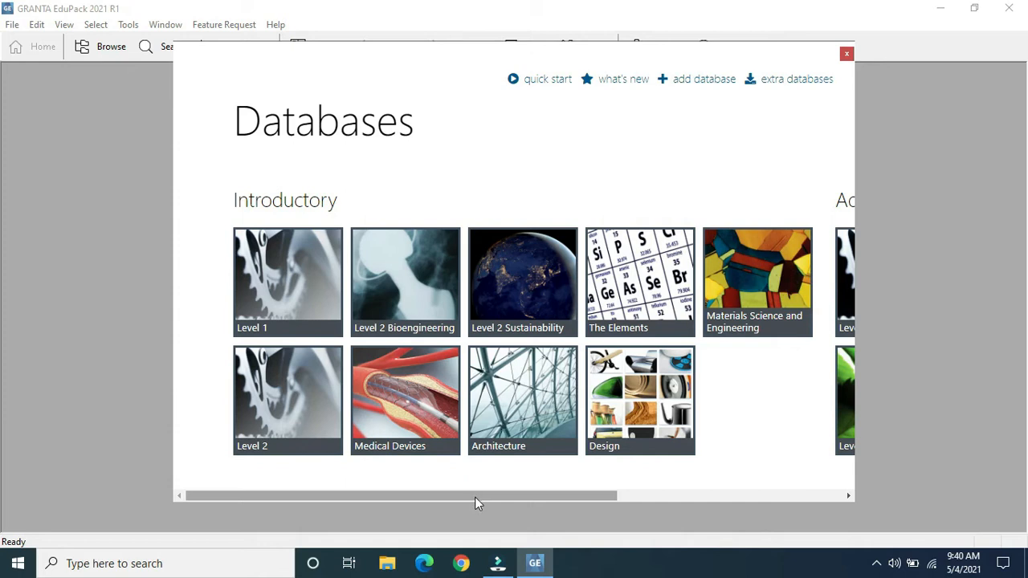
- Look through the introductory and advanced databases and open the introductory Level 1 database
{"action": "left_click_drag", "start_coordinate": [475, 497], "coordinate": [540, 499]}
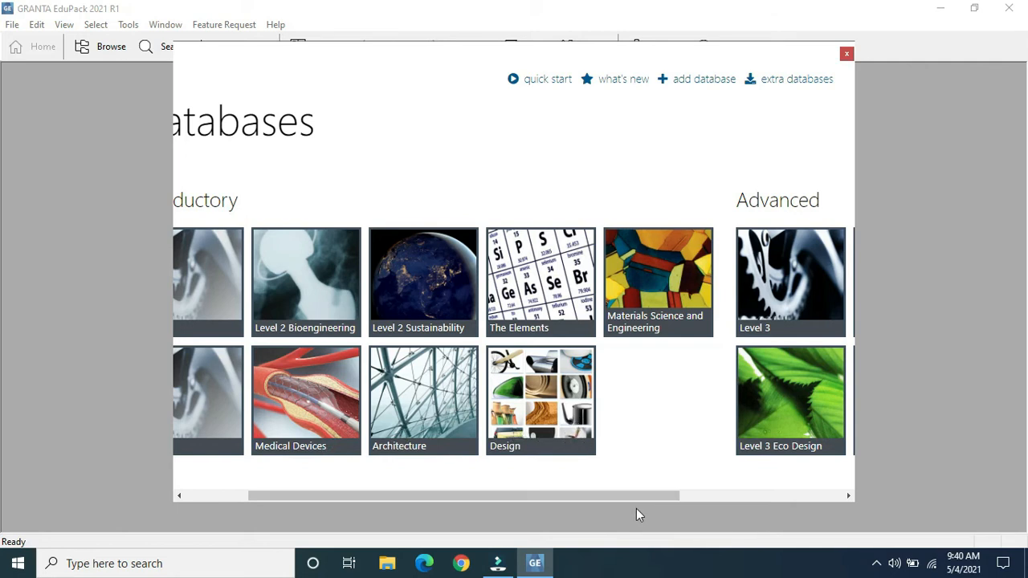
{"action": "left_click_drag", "start_coordinate": [630, 496], "coordinate": [755, 489]}
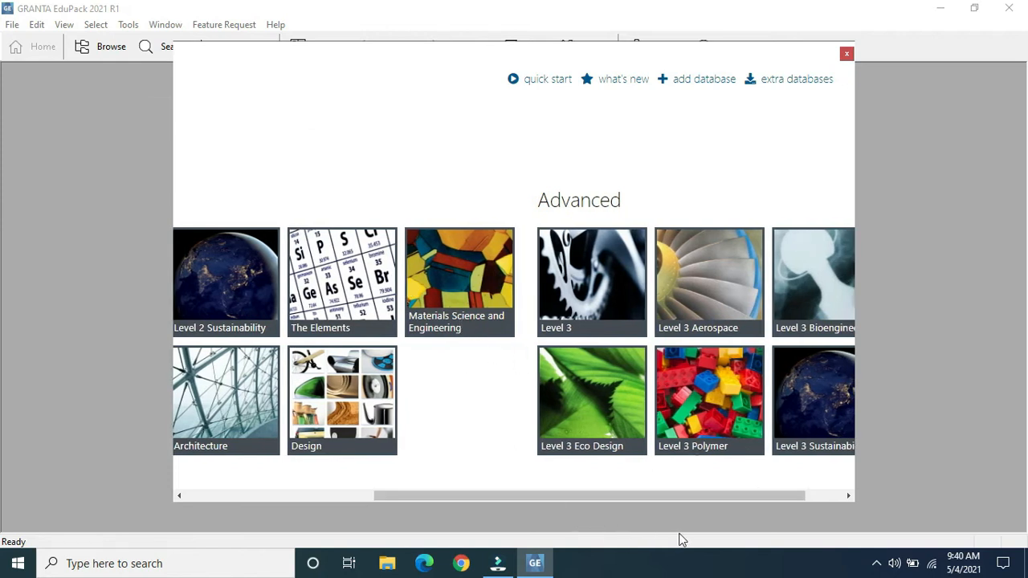
{"action": "left_click_drag", "start_coordinate": [707, 496], "coordinate": [771, 496]}
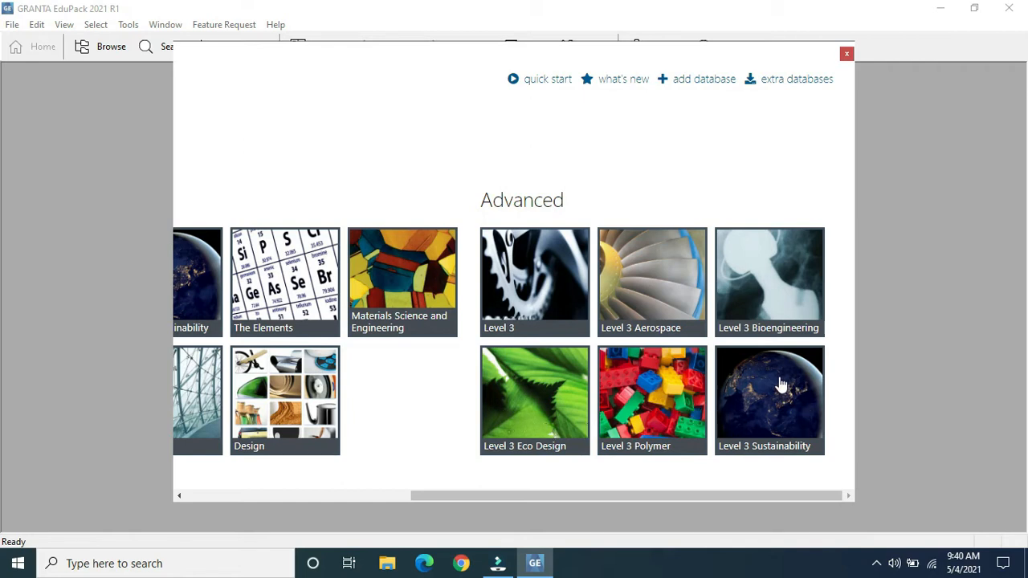
{"action": "left_click_drag", "start_coordinate": [739, 495], "coordinate": [766, 477]}
{"action": "left_click_drag", "start_coordinate": [553, 500], "coordinate": [306, 501]}
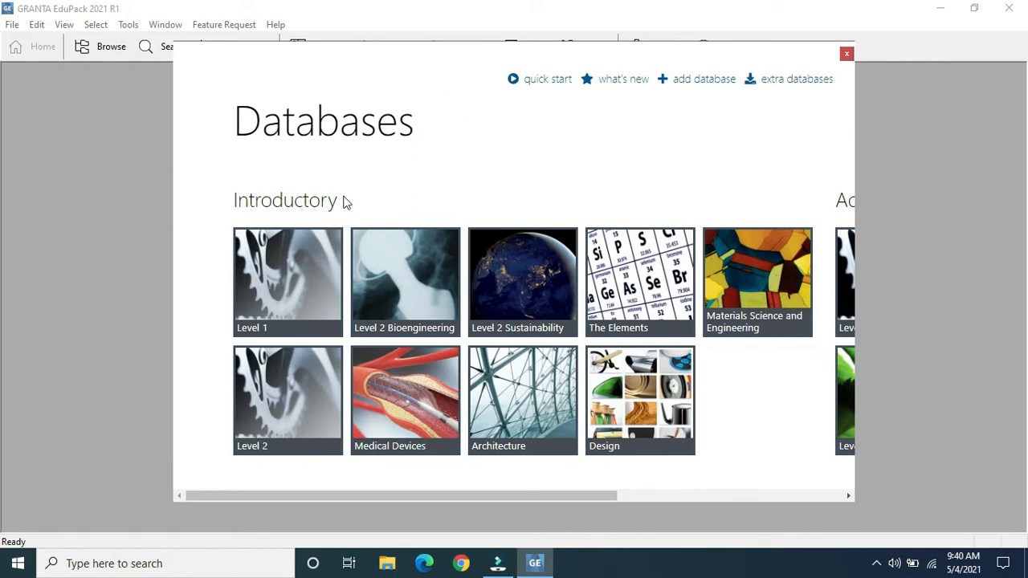
{"action": "left_click", "coordinate": [296, 276]}
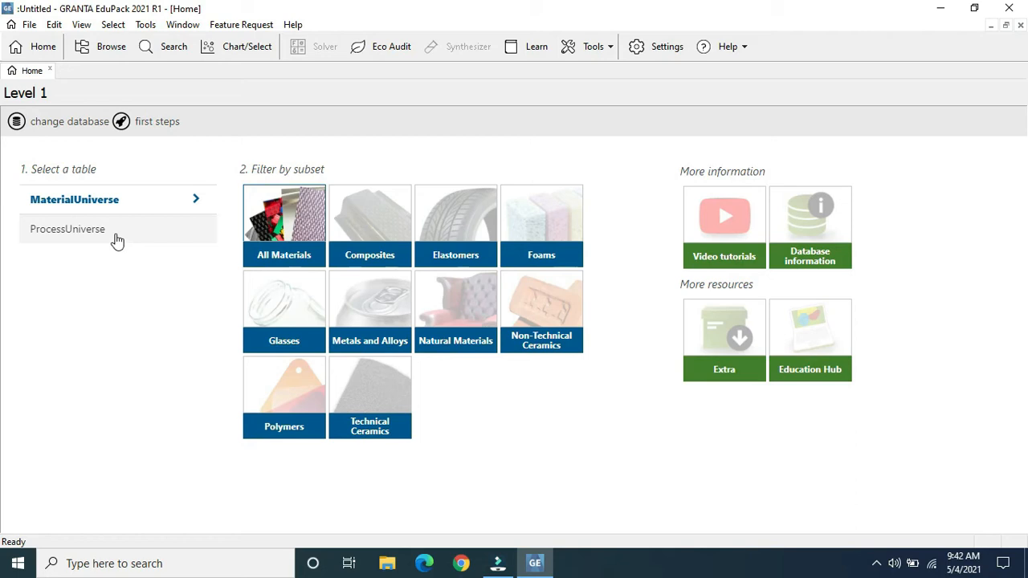
- View the ProcessUniverse table, then return to the MaterialUniverse table and choose the All Materials subset
{"action": "left_click", "coordinate": [77, 235]}
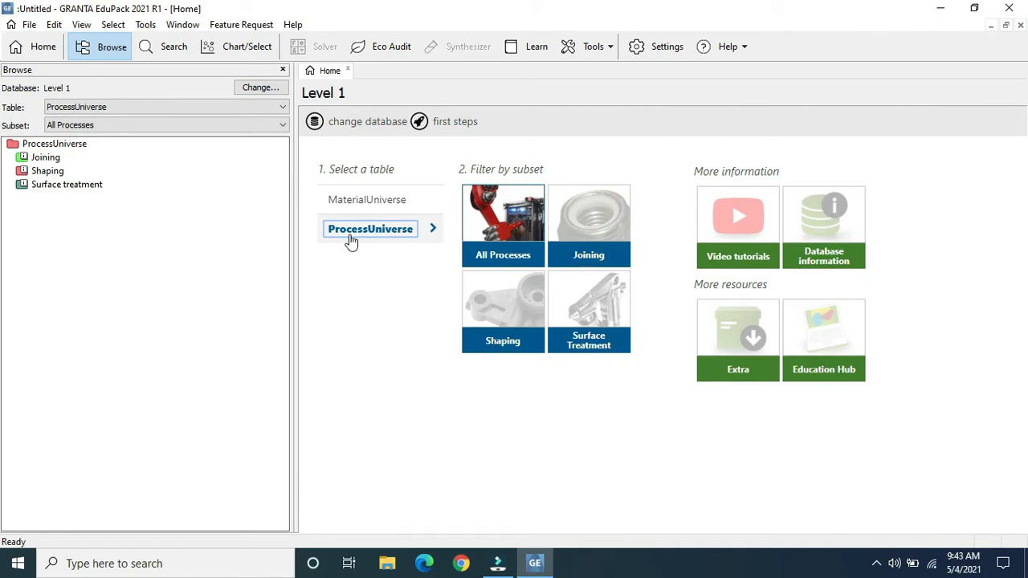
{"action": "left_click", "coordinate": [396, 211]}
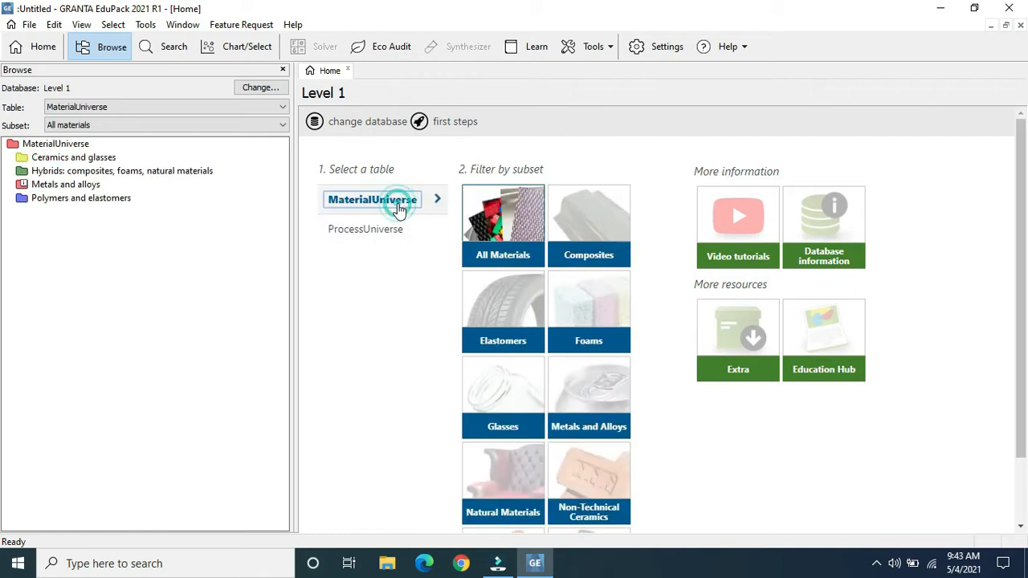
{"action": "left_click", "coordinate": [512, 210]}
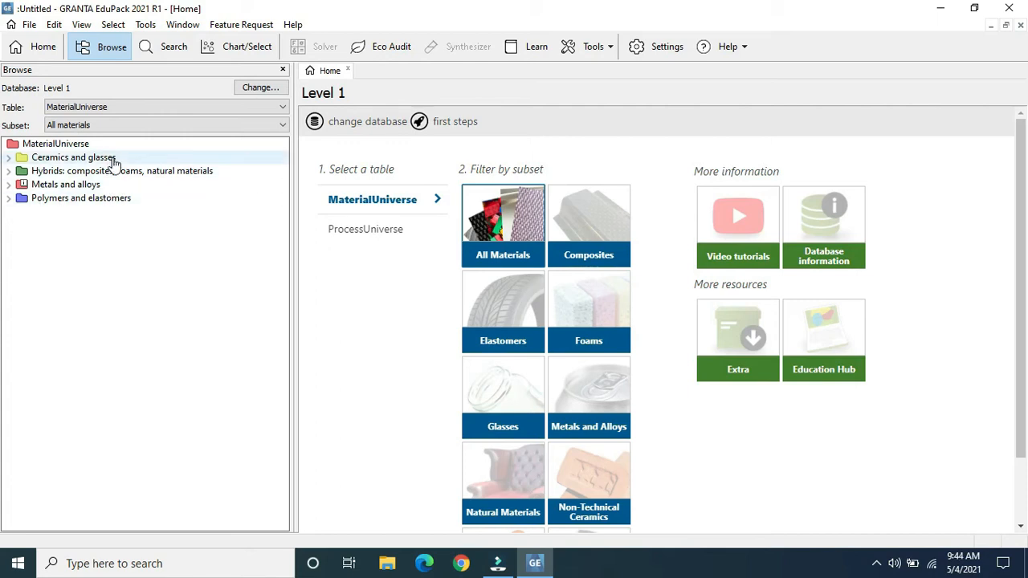
- Expand Ceramics and glasses to show the materials under glasses, non-technical ceramics with all its subfolders, and technical ceramics
{"action": "left_click", "coordinate": [8, 158]}
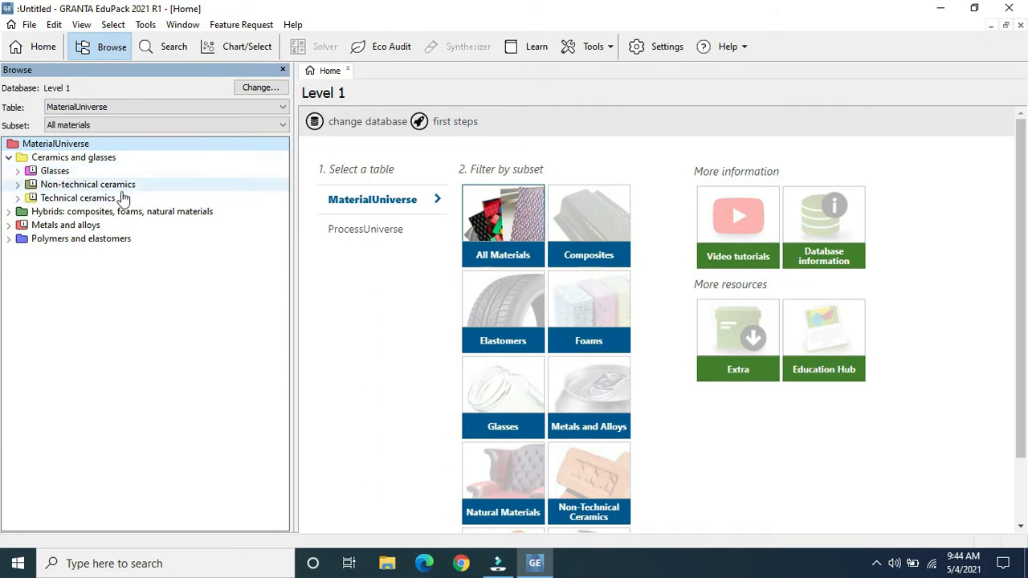
{"action": "left_click", "coordinate": [17, 171]}
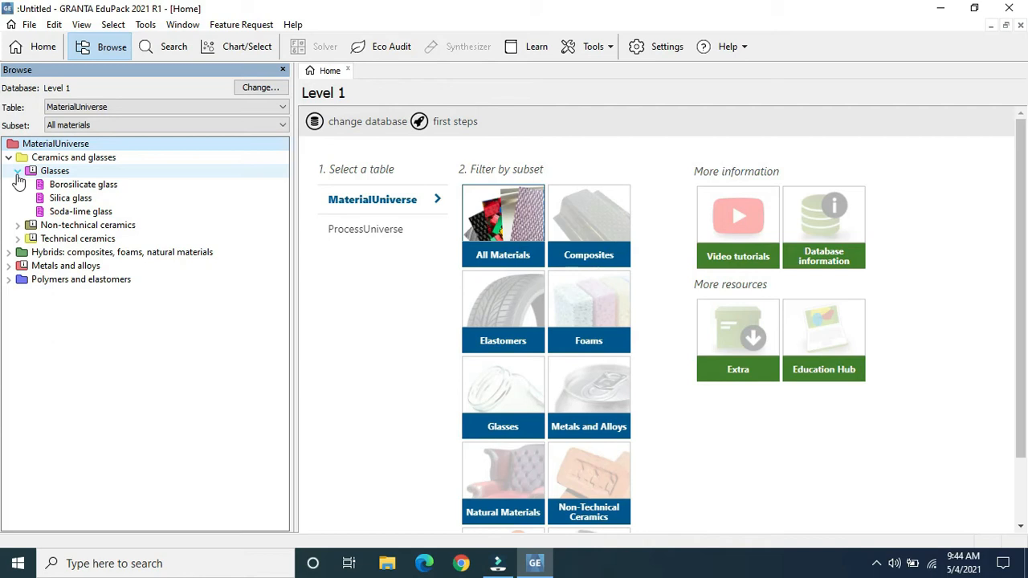
{"action": "left_click", "coordinate": [18, 225]}
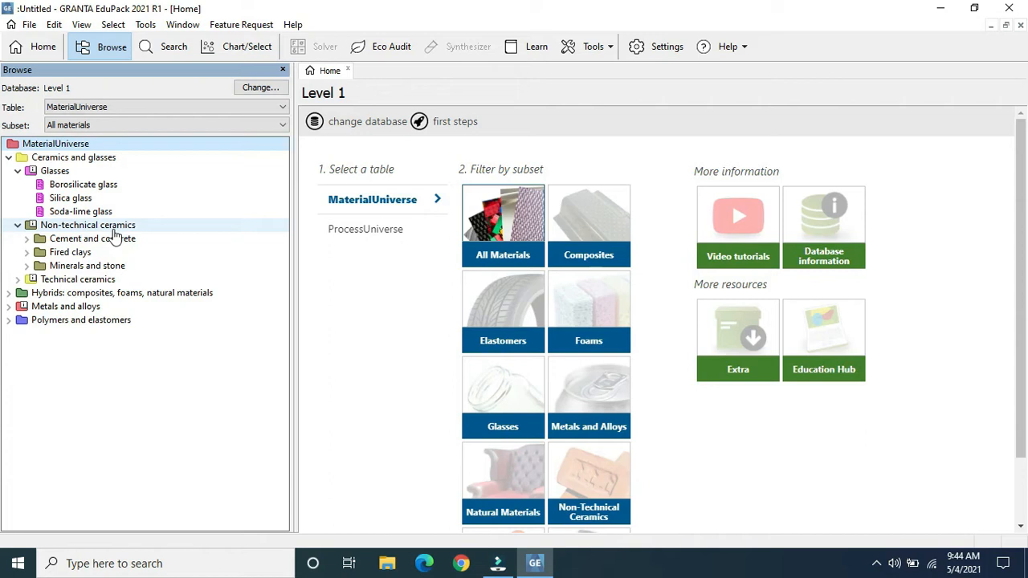
{"action": "left_click", "coordinate": [28, 240]}
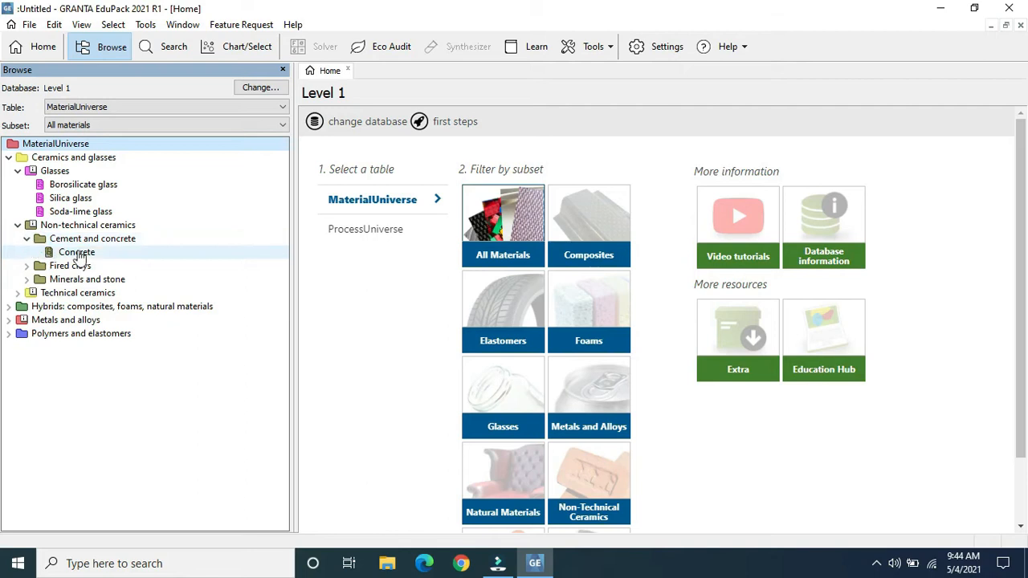
{"action": "left_click", "coordinate": [28, 267]}
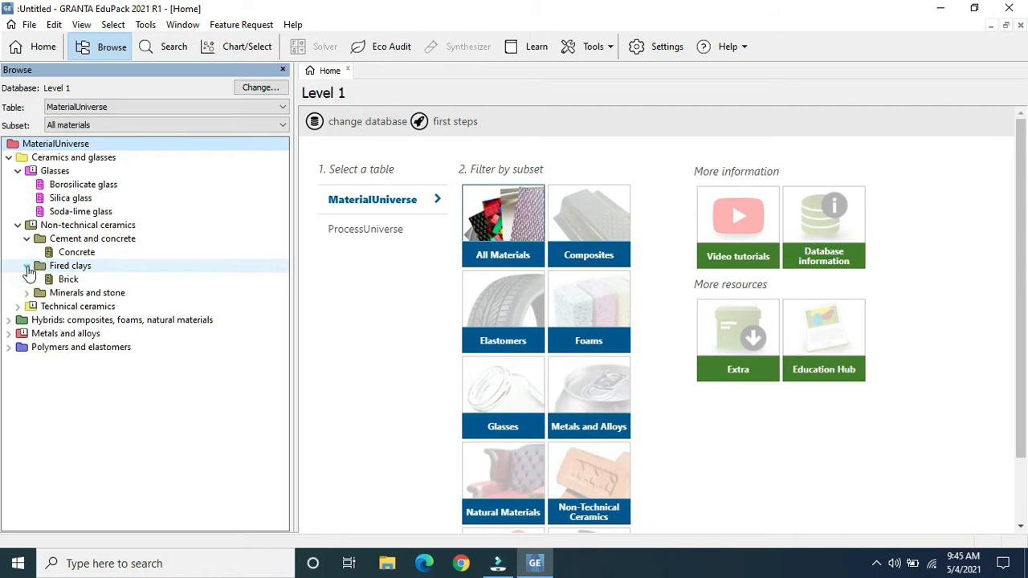
{"action": "left_click", "coordinate": [27, 294]}
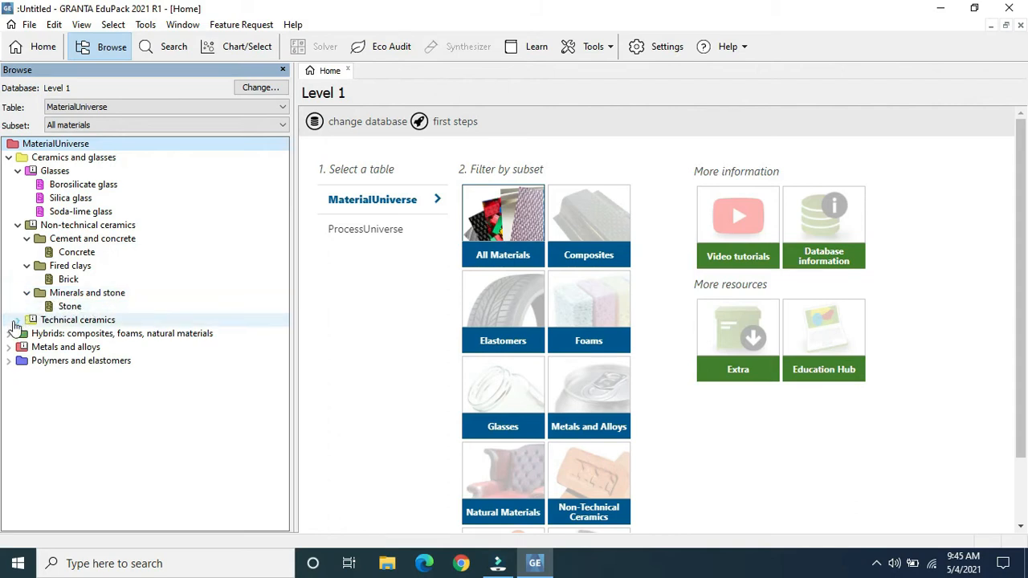
{"action": "left_click", "coordinate": [16, 321]}
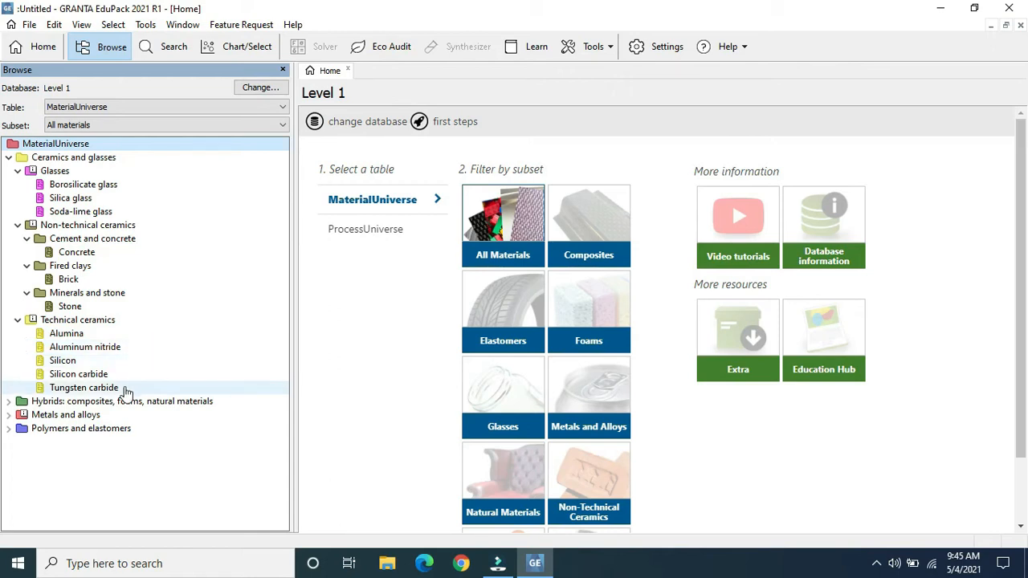
- Expand the Hybrids folder to show its composites and the flexible and rigid polymer foams
{"action": "left_click", "coordinate": [9, 402]}
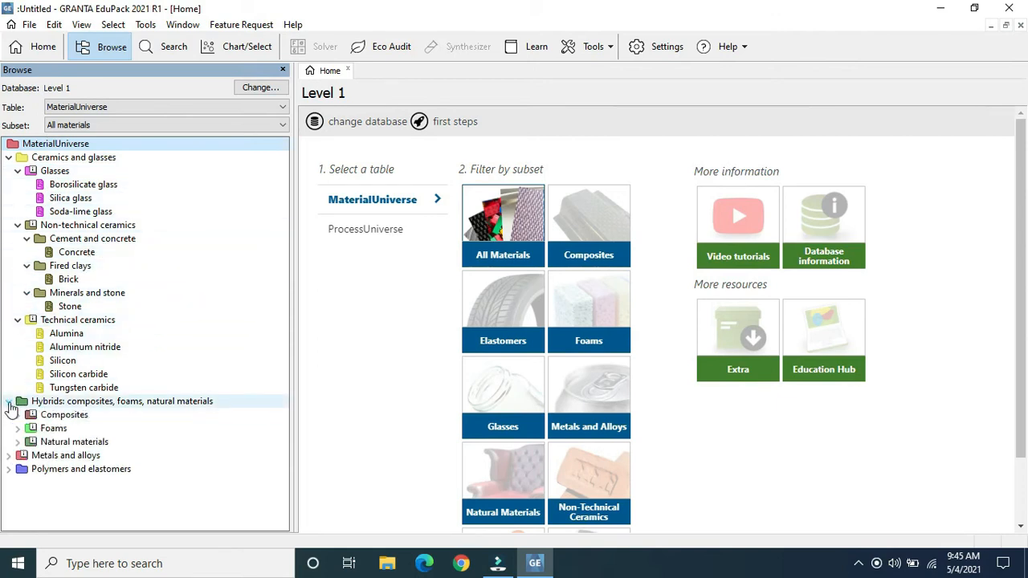
{"action": "left_click", "coordinate": [16, 415]}
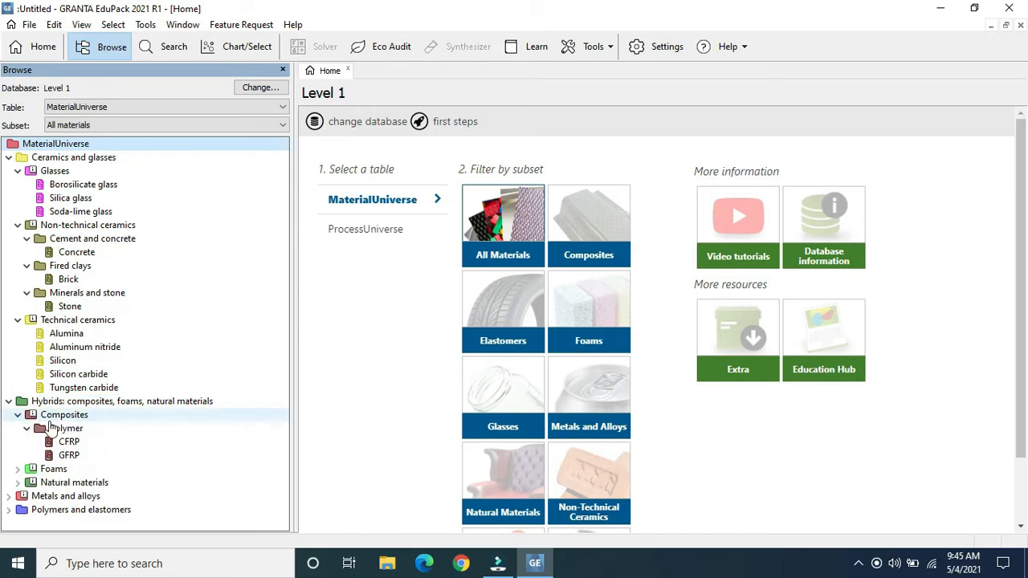
{"action": "left_click", "coordinate": [17, 469]}
{"action": "scroll", "coordinate": [100, 474], "scroll_direction": "down", "scroll_amount": 1}
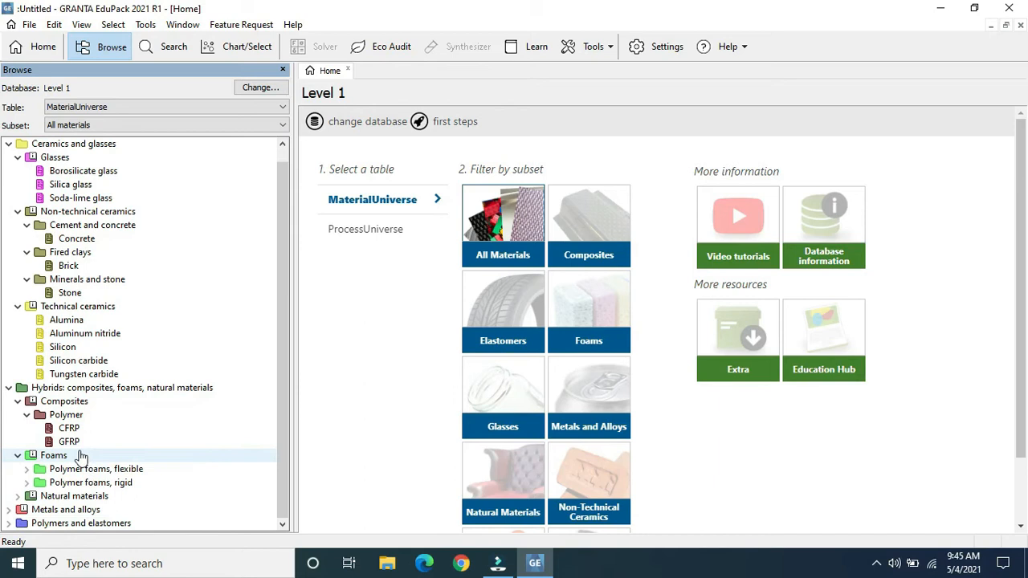
{"action": "left_click", "coordinate": [27, 470]}
{"action": "scroll", "coordinate": [204, 454], "scroll_direction": "down", "scroll_amount": 1}
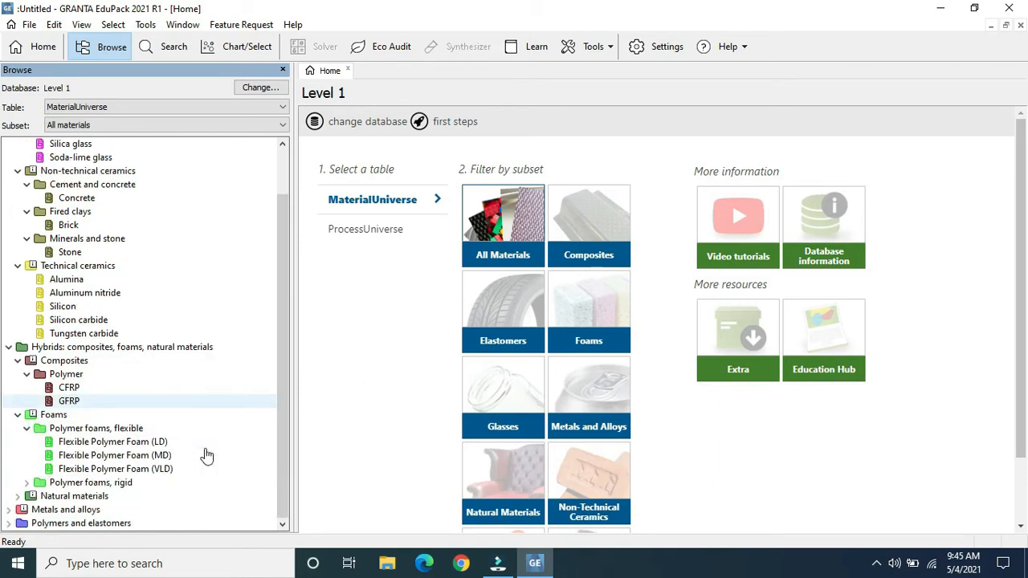
{"action": "left_click", "coordinate": [27, 483]}
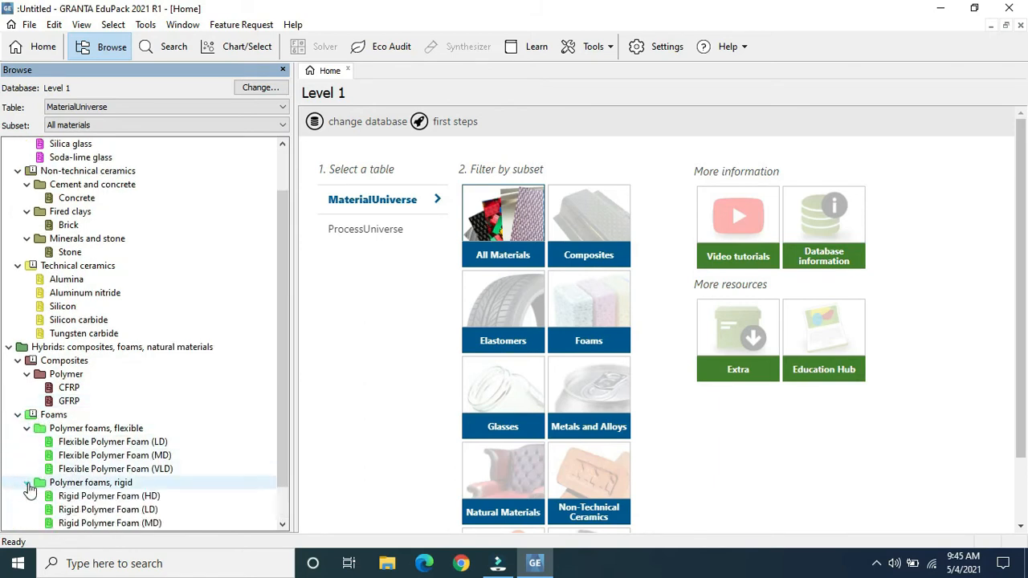
{"action": "scroll", "coordinate": [178, 468], "scroll_direction": "down", "scroll_amount": 1}
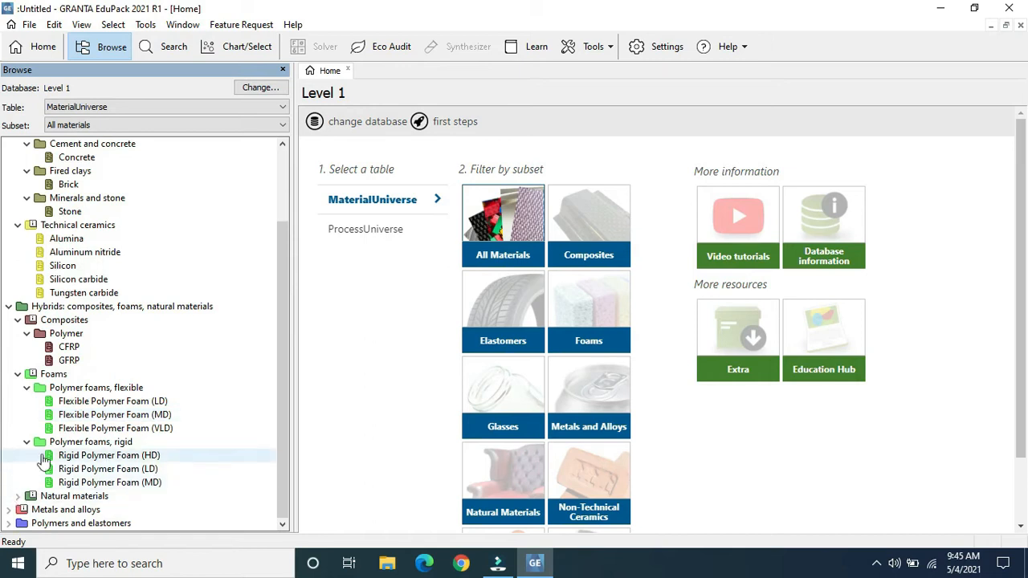
- Expand Natural materials within the Hybrids folder, including its Wood subfolder
{"action": "left_click", "coordinate": [18, 496]}
{"action": "scroll", "coordinate": [116, 488], "scroll_direction": "down", "scroll_amount": 1}
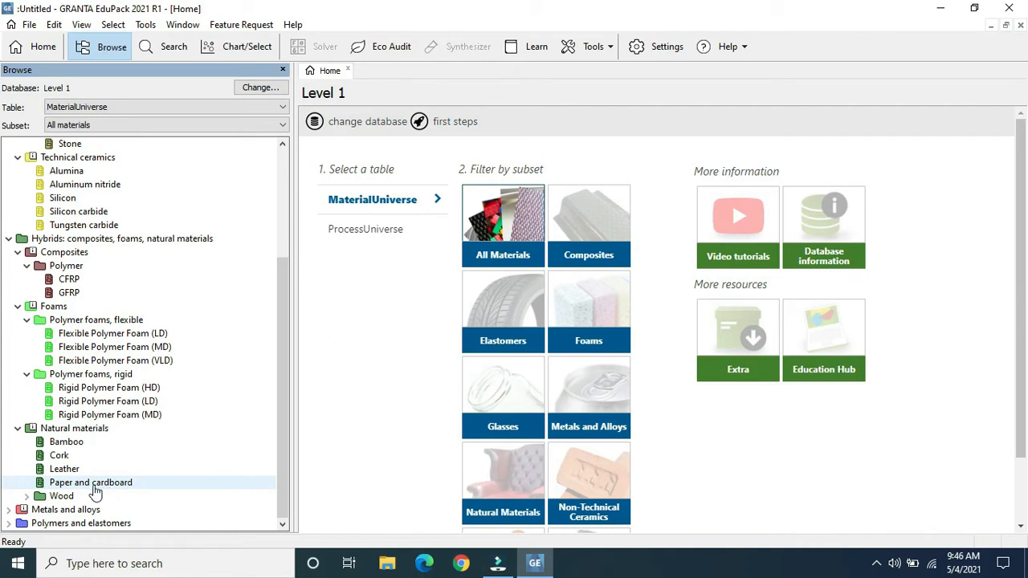
{"action": "left_click", "coordinate": [27, 495]}
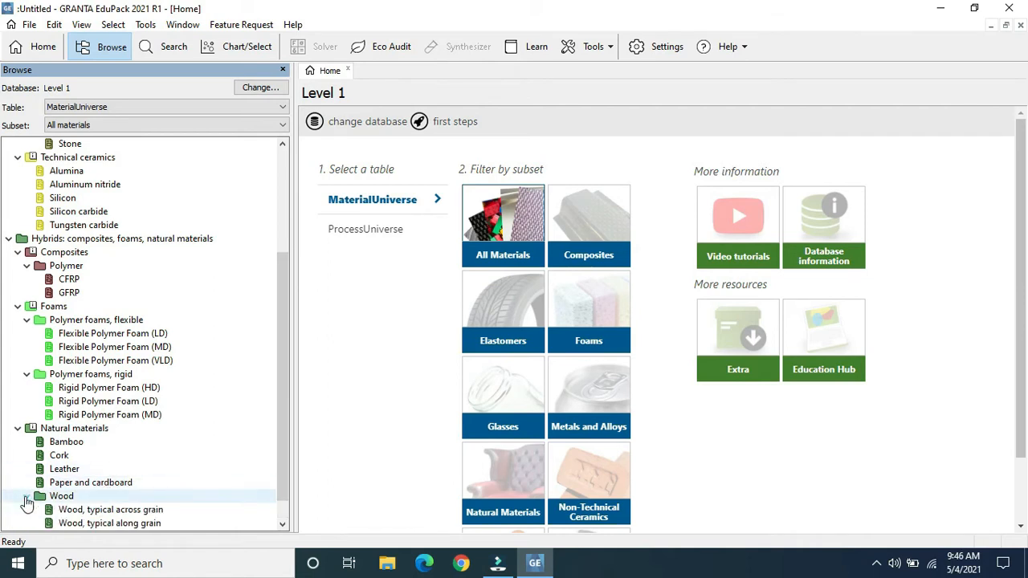
{"action": "scroll", "coordinate": [96, 498], "scroll_direction": "down", "scroll_amount": 1}
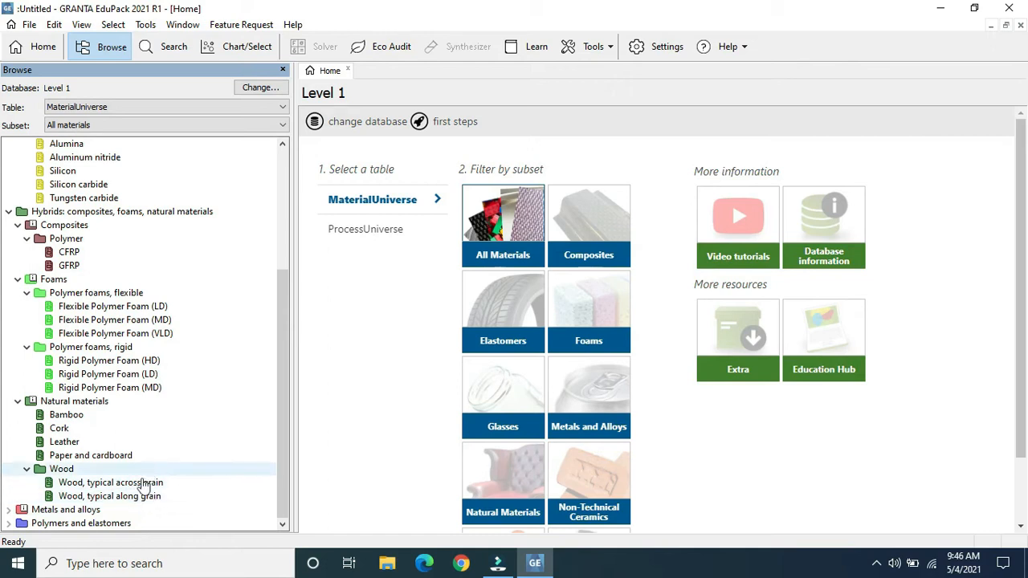
- Expand Metals and alloys to list the materials in its Ferrous and Non-ferrous folders
{"action": "left_click", "coordinate": [9, 509]}
{"action": "scroll", "coordinate": [241, 485], "scroll_direction": "down", "scroll_amount": 1}
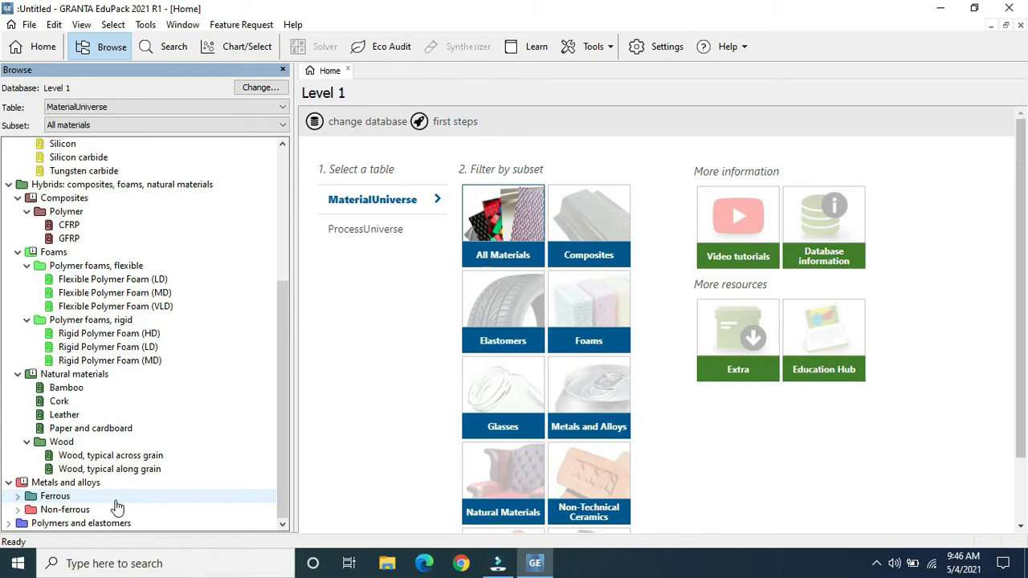
{"action": "left_click", "coordinate": [17, 496]}
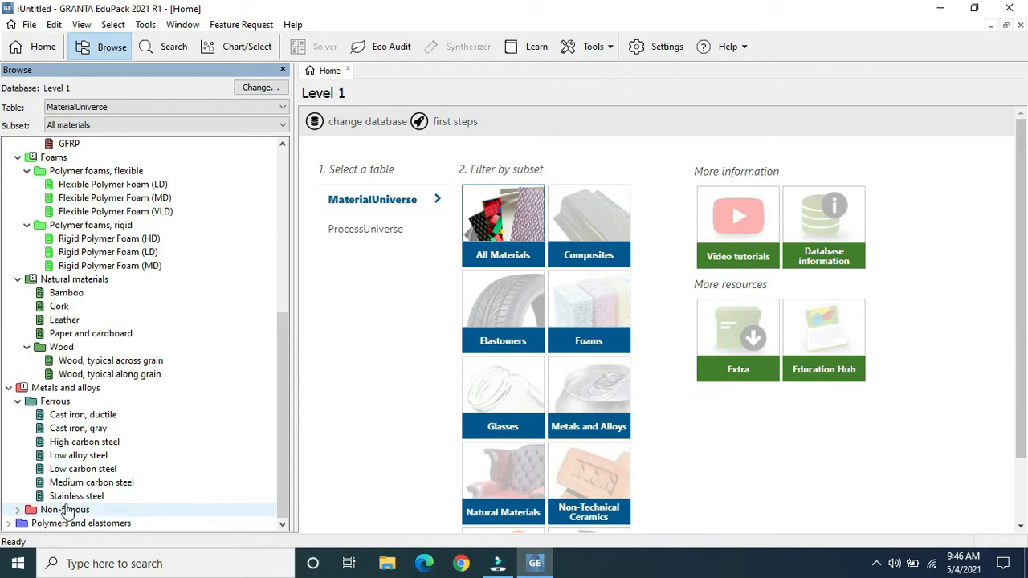
{"action": "left_click", "coordinate": [19, 512]}
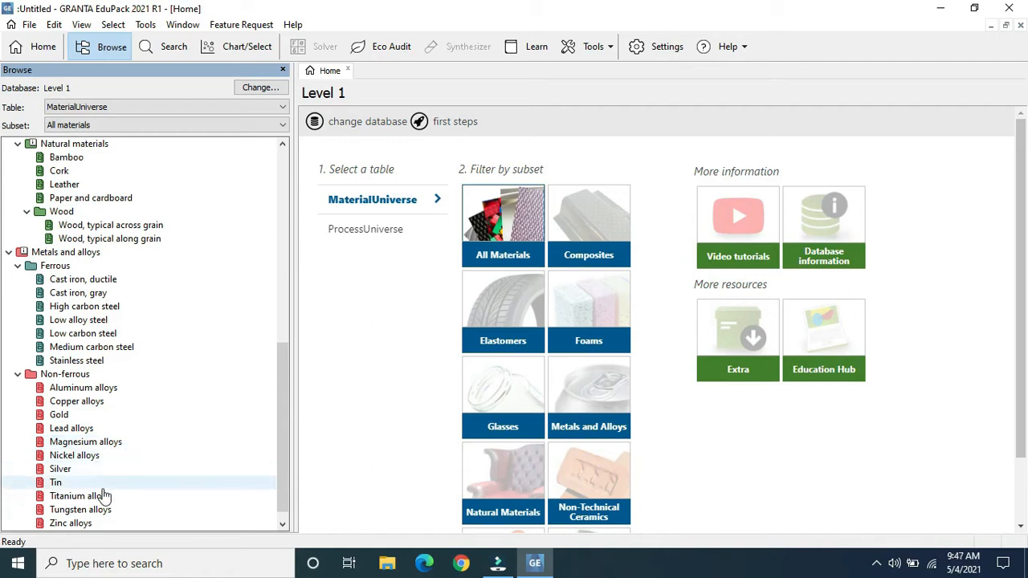
{"action": "scroll", "coordinate": [119, 478], "scroll_direction": "down", "scroll_amount": 1}
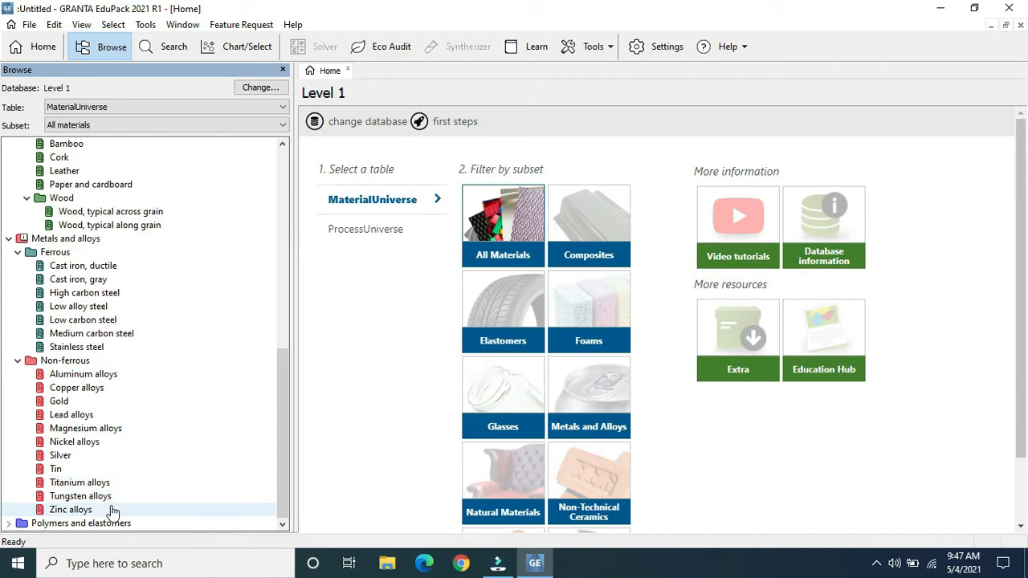
- Expand Polymers and elastomers to list the elastomers, thermoplastics and thermosets, and review the expanded material tree
{"action": "left_click", "coordinate": [8, 523]}
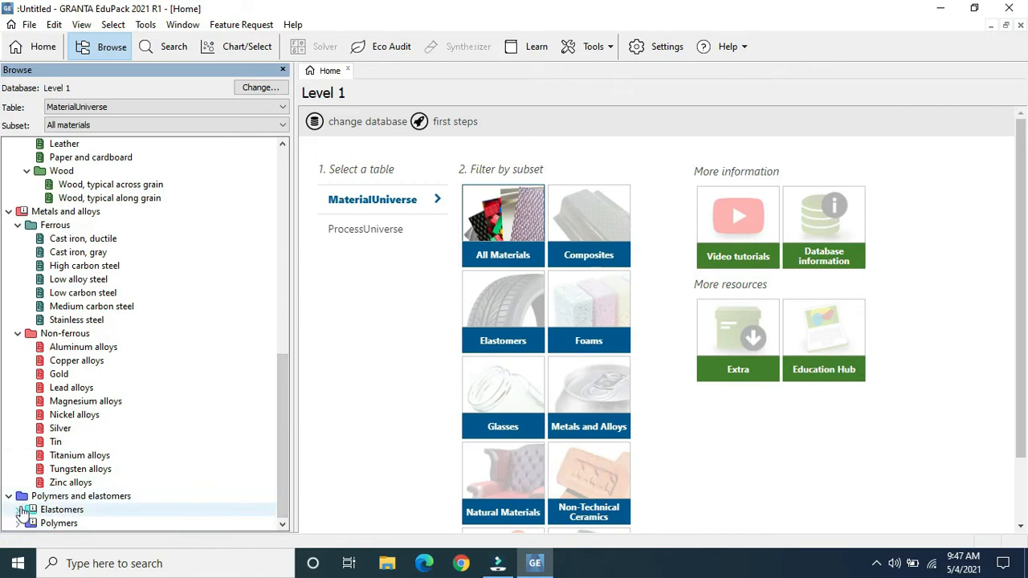
{"action": "left_click", "coordinate": [20, 509]}
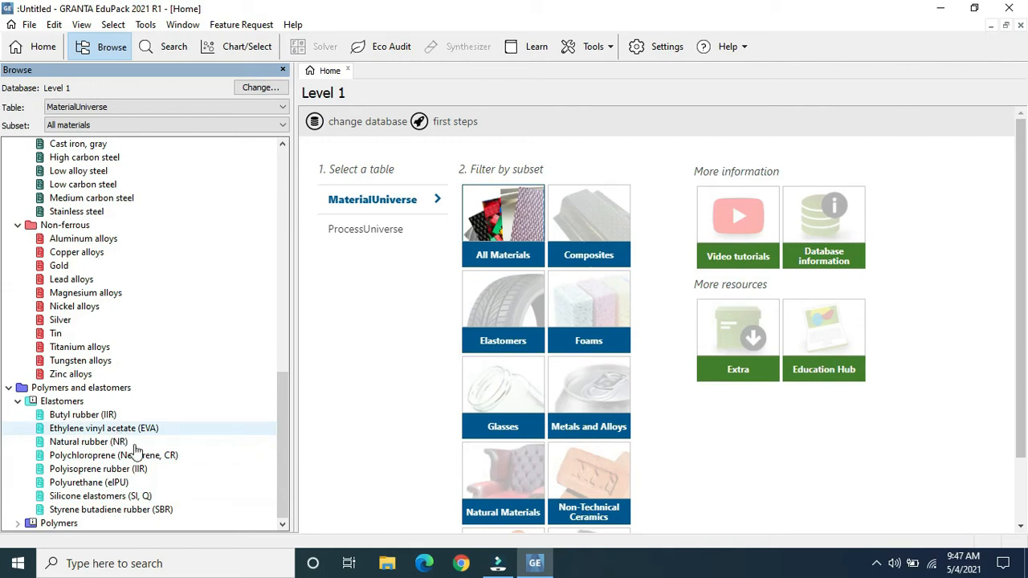
{"action": "left_click", "coordinate": [19, 522]}
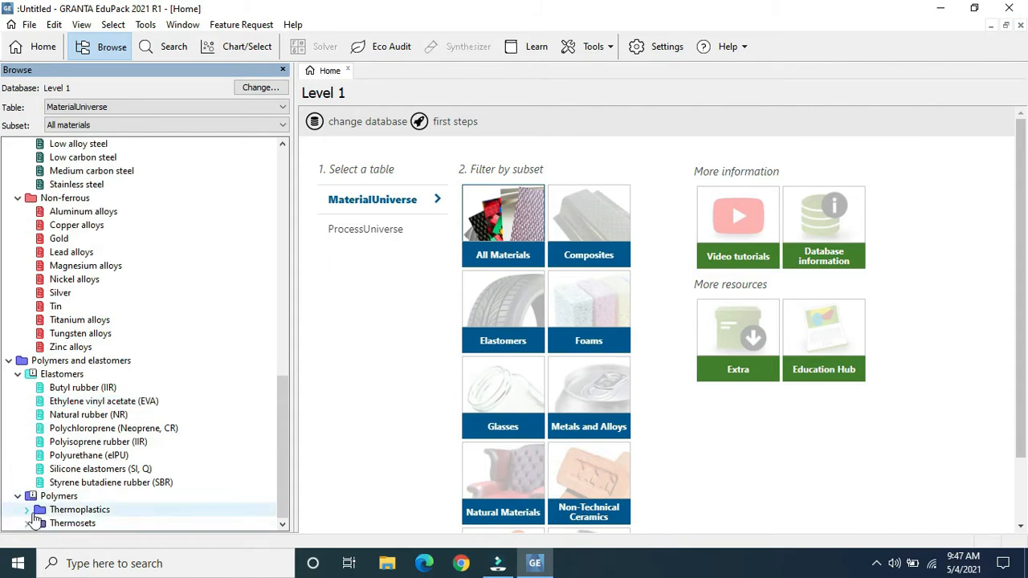
{"action": "left_click", "coordinate": [27, 511]}
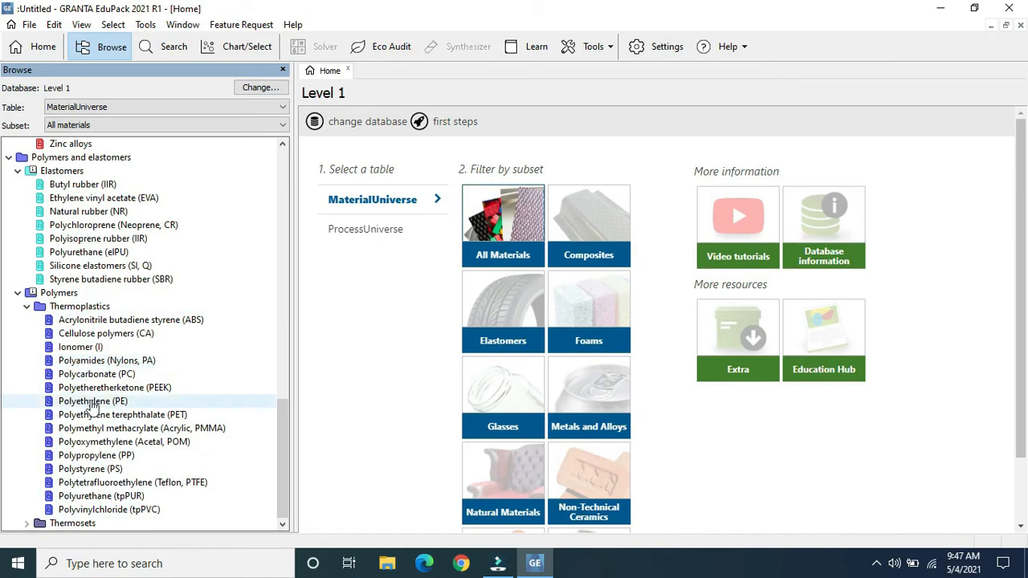
{"action": "left_click", "coordinate": [27, 523]}
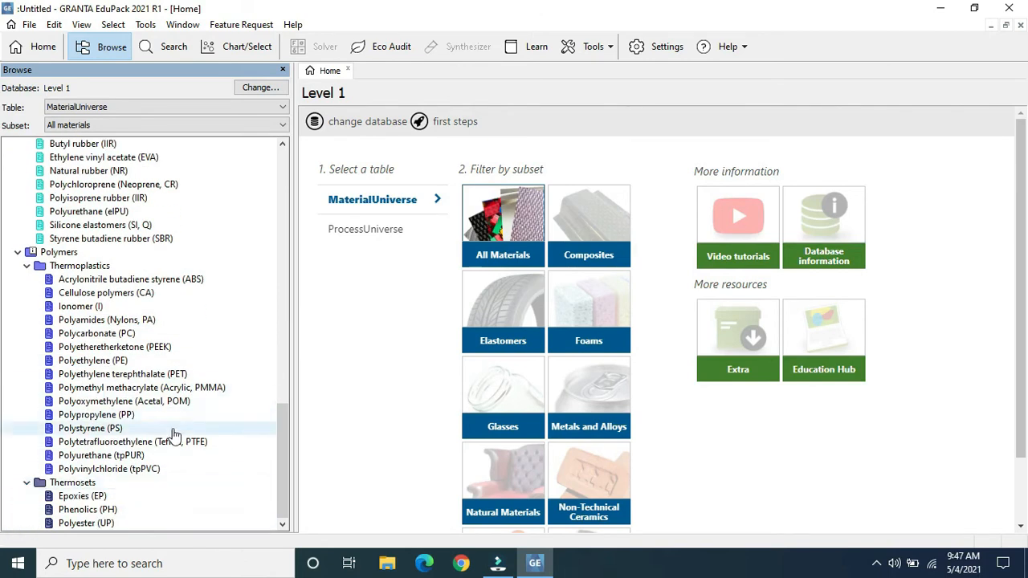
{"action": "scroll", "coordinate": [187, 440], "scroll_direction": "up", "scroll_amount": 3}
{"action": "scroll", "coordinate": [187, 440], "scroll_direction": "up", "scroll_amount": 5}
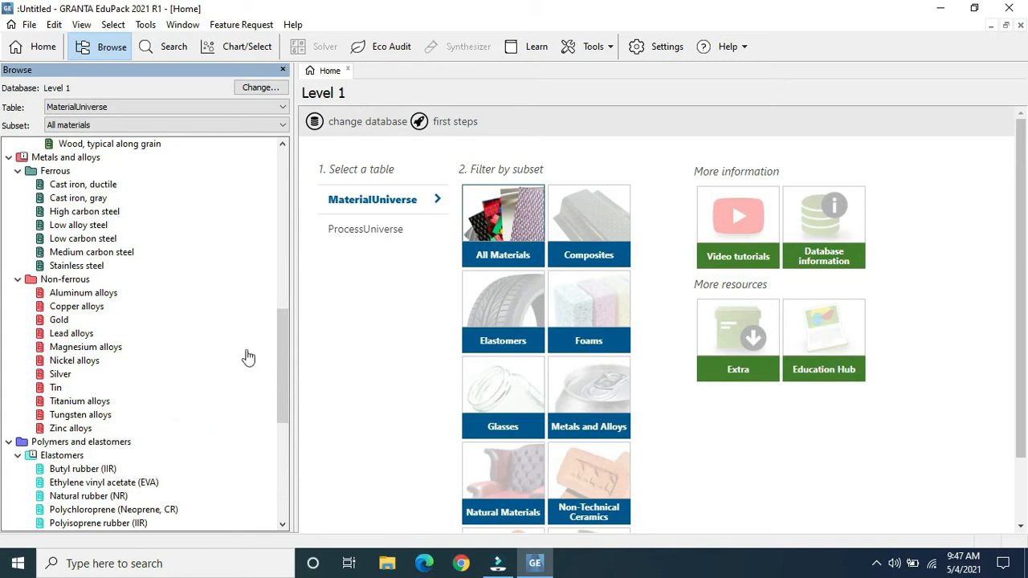
{"action": "scroll", "coordinate": [248, 358], "scroll_direction": "up", "scroll_amount": 11}
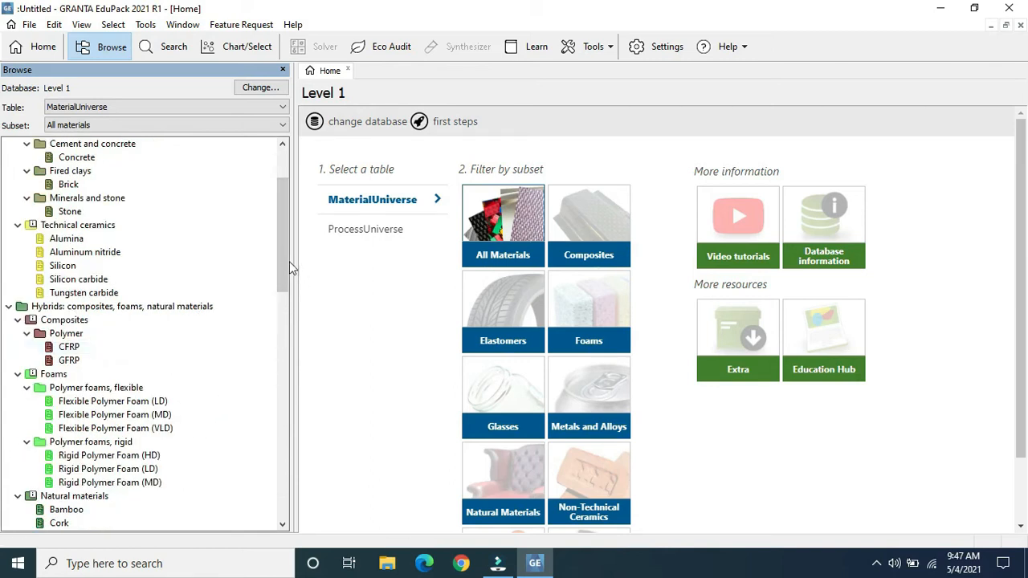
- Switch the browse table to ProcessUniverse to view its top-level folders, and return to MaterialUniverse
{"action": "left_click_drag", "start_coordinate": [288, 237], "coordinate": [282, 199]}
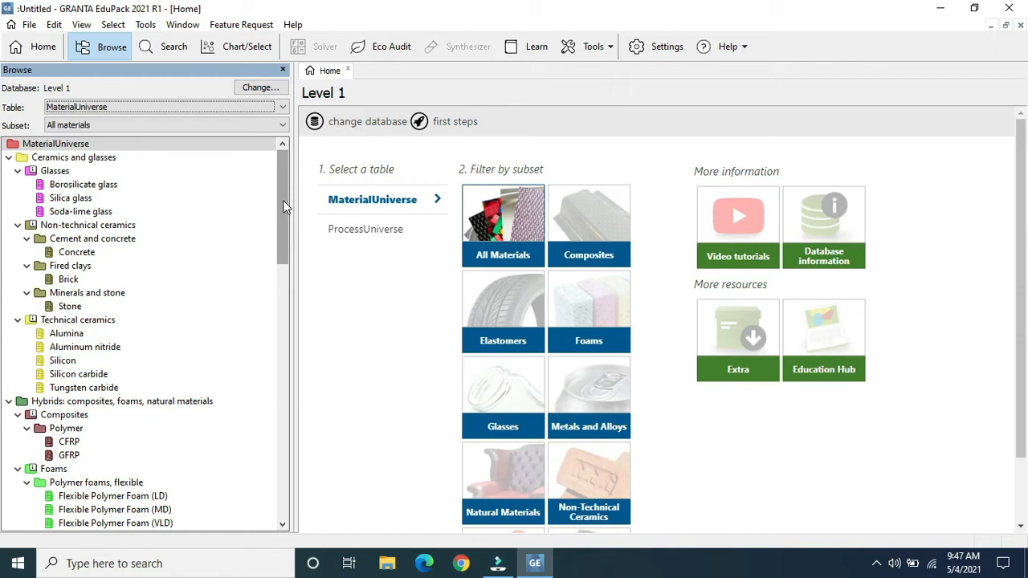
{"action": "scroll", "coordinate": [239, 373], "scroll_direction": "down", "scroll_amount": 2}
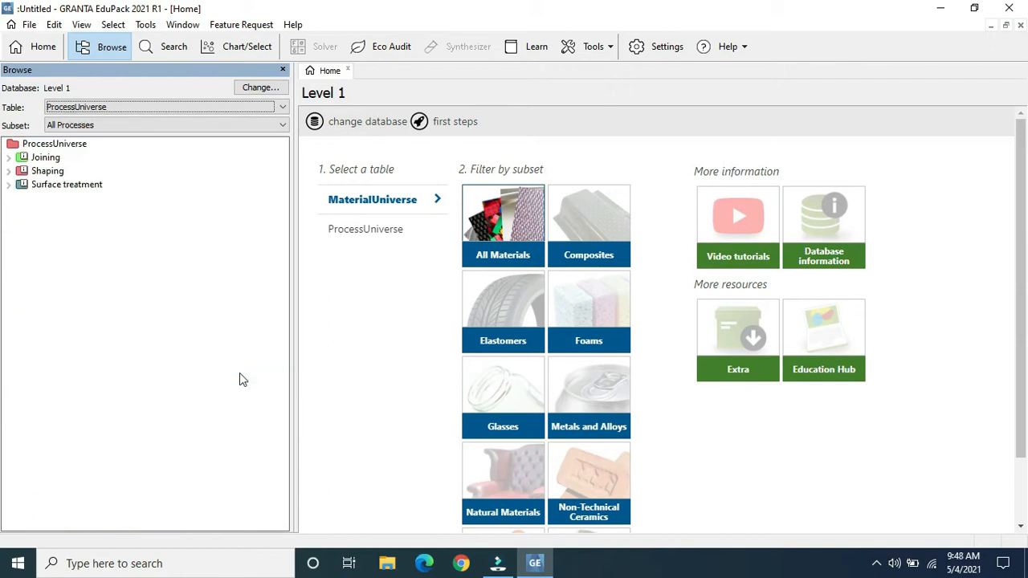
{"action": "scroll", "coordinate": [239, 372], "scroll_direction": "up", "scroll_amount": 2}
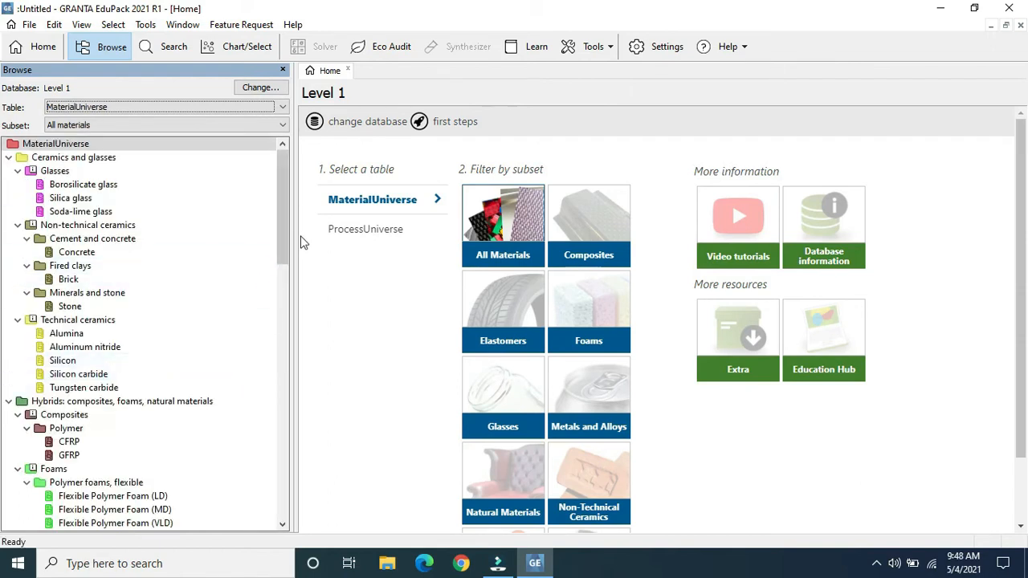
- Review the expanded MaterialUniverse tree and open the Aluminum alloys record in the Non-ferrous folder of Metals and alloys
{"action": "left_click_drag", "start_coordinate": [284, 237], "coordinate": [298, 454]}
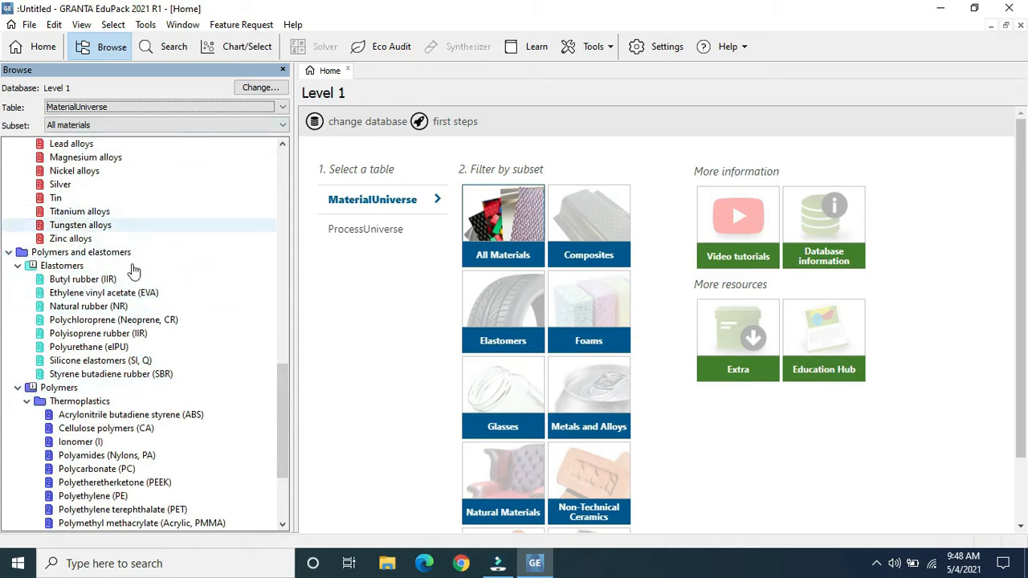
{"action": "left_click_drag", "start_coordinate": [281, 390], "coordinate": [299, 167]}
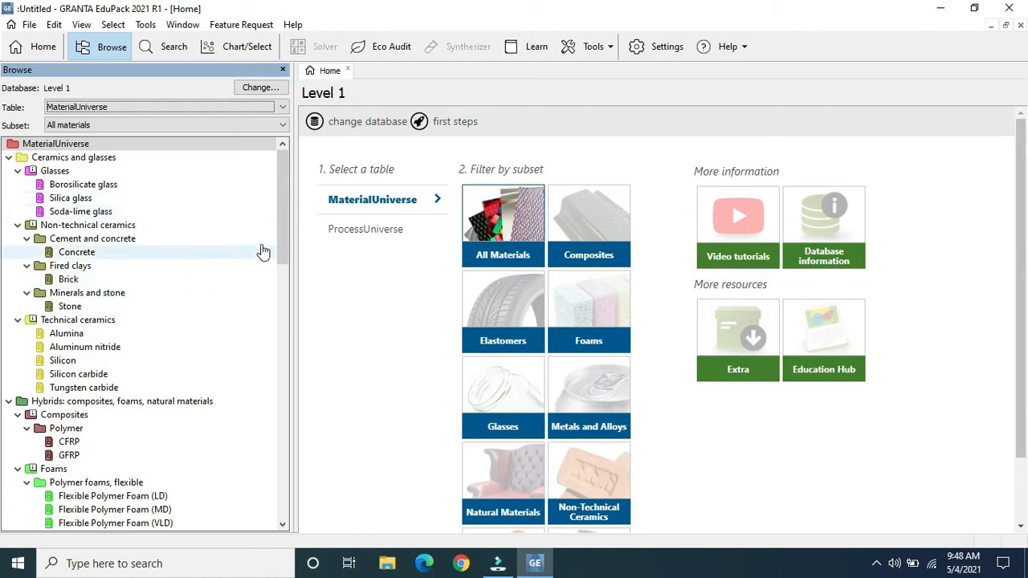
{"action": "scroll", "coordinate": [282, 257], "scroll_direction": "down", "scroll_amount": 1}
{"action": "left_click_drag", "start_coordinate": [282, 257], "coordinate": [305, 260]}
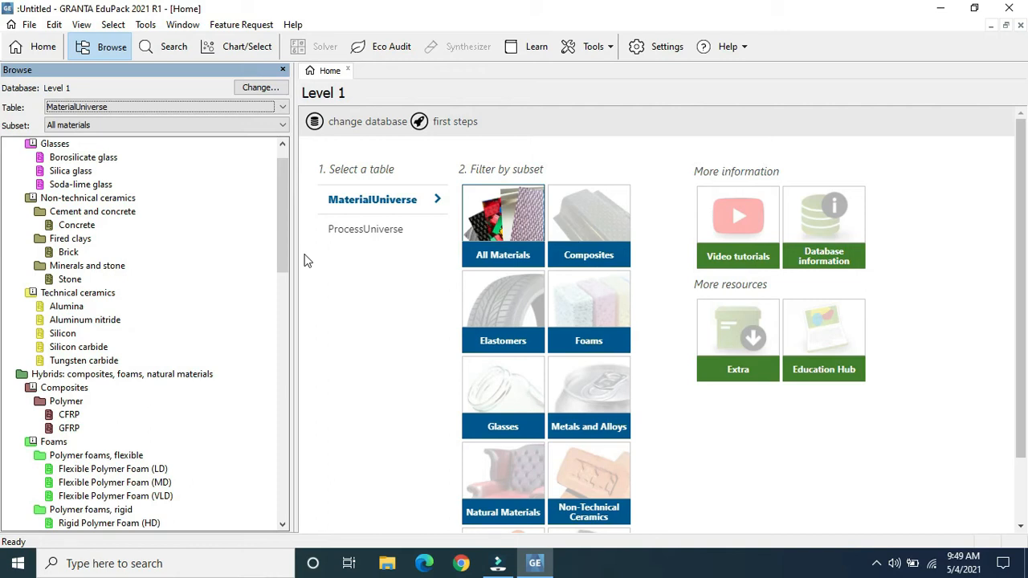
{"action": "left_click_drag", "start_coordinate": [281, 242], "coordinate": [269, 374]}
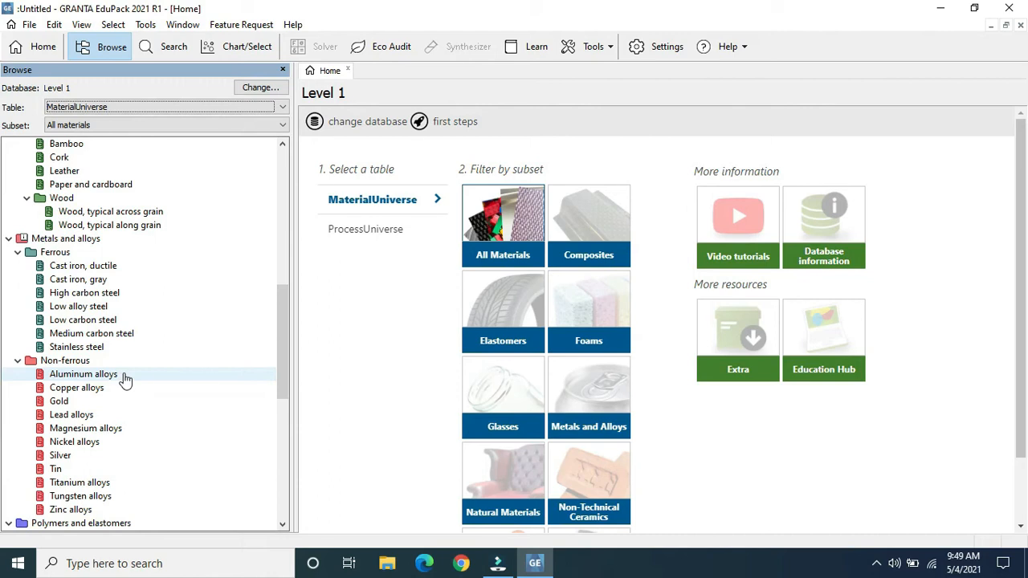
{"action": "left_click", "coordinate": [83, 374]}
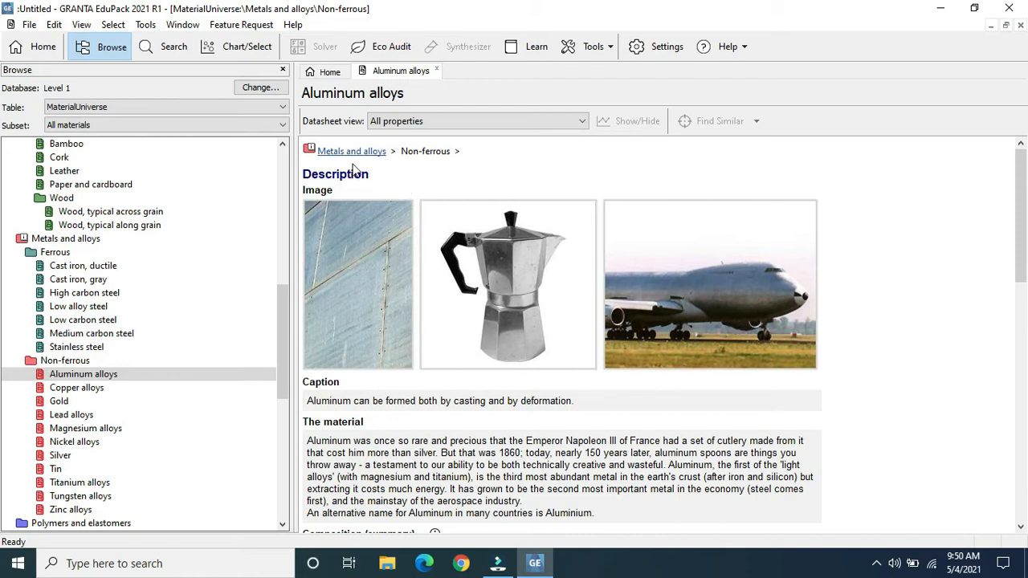
- Read the images, caption, material description and composition summary in the Aluminum alloys datasheet
{"action": "scroll", "coordinate": [538, 437], "scroll_direction": "down", "scroll_amount": 2}
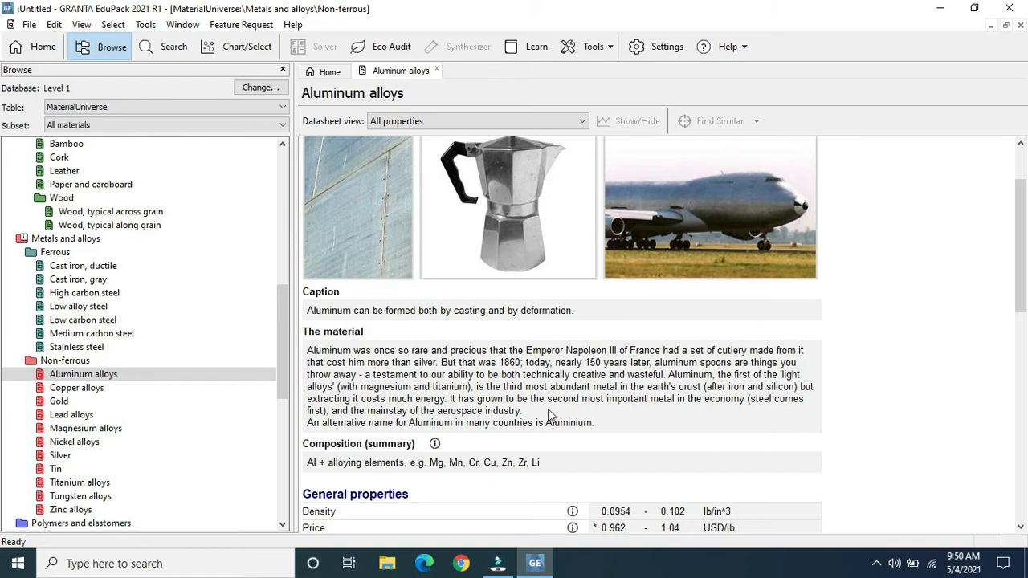
{"action": "scroll", "coordinate": [550, 409], "scroll_direction": "up", "scroll_amount": 3}
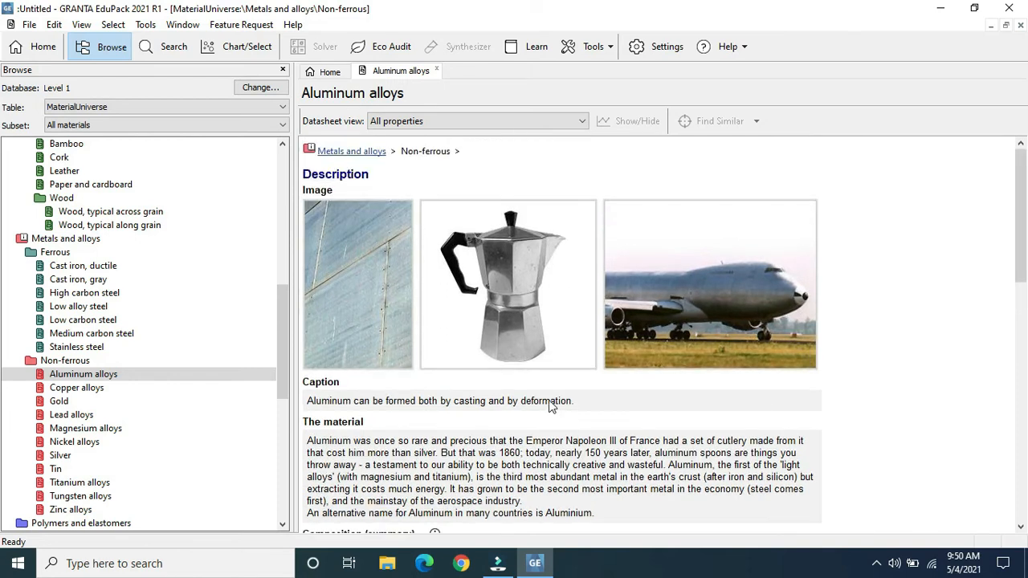
{"action": "scroll", "coordinate": [478, 390], "scroll_direction": "down", "scroll_amount": 3}
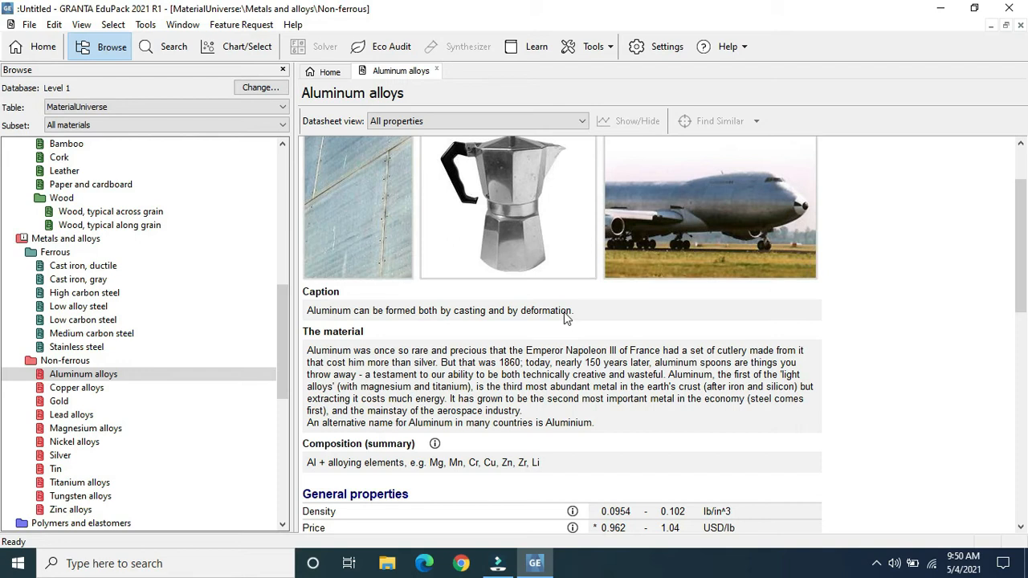
{"action": "scroll", "coordinate": [592, 371], "scroll_direction": "down", "scroll_amount": 1}
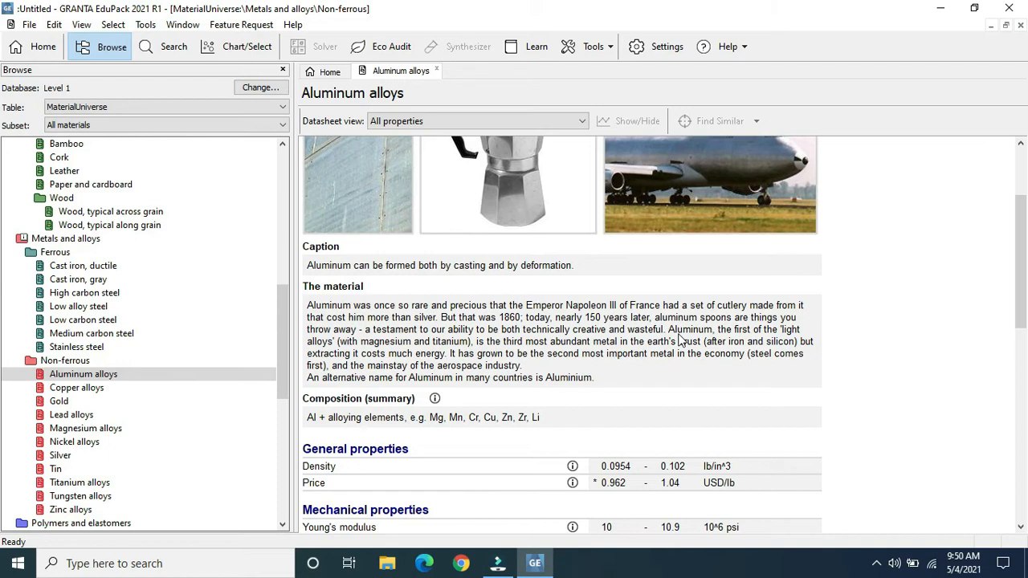
{"action": "scroll", "coordinate": [679, 340], "scroll_direction": "down", "scroll_amount": 1}
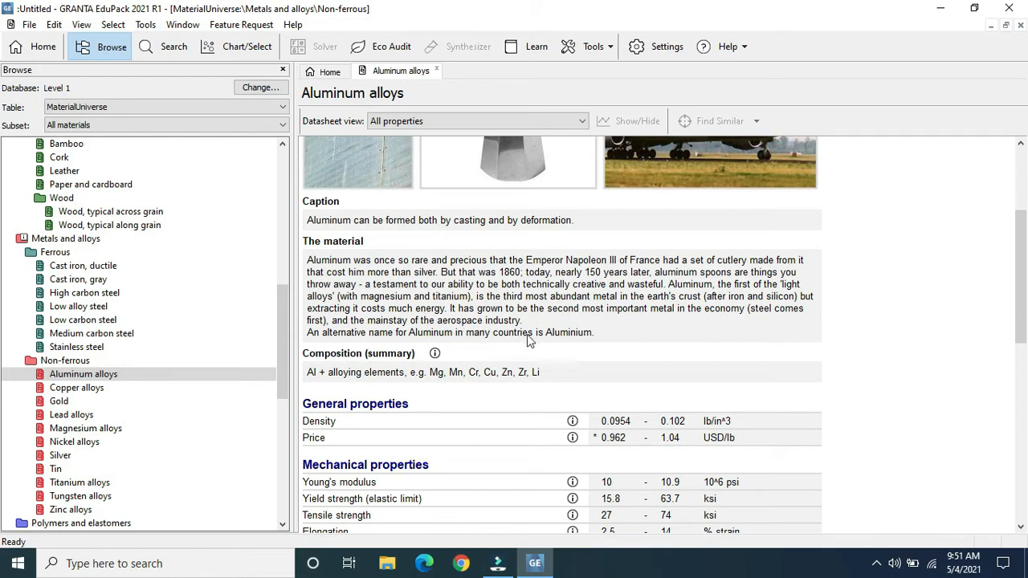
{"action": "scroll", "coordinate": [526, 344], "scroll_direction": "down", "scroll_amount": 1}
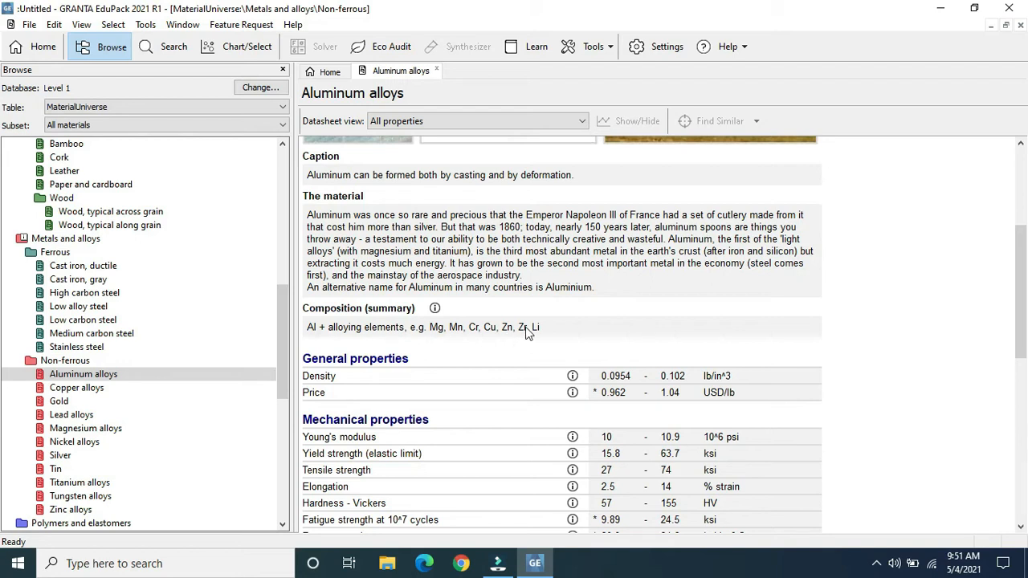
- Examine the general, mechanical and thermal properties of Aluminum alloys, and open the science note for Young's modulus
{"action": "scroll", "coordinate": [537, 363], "scroll_direction": "down", "scroll_amount": 2}
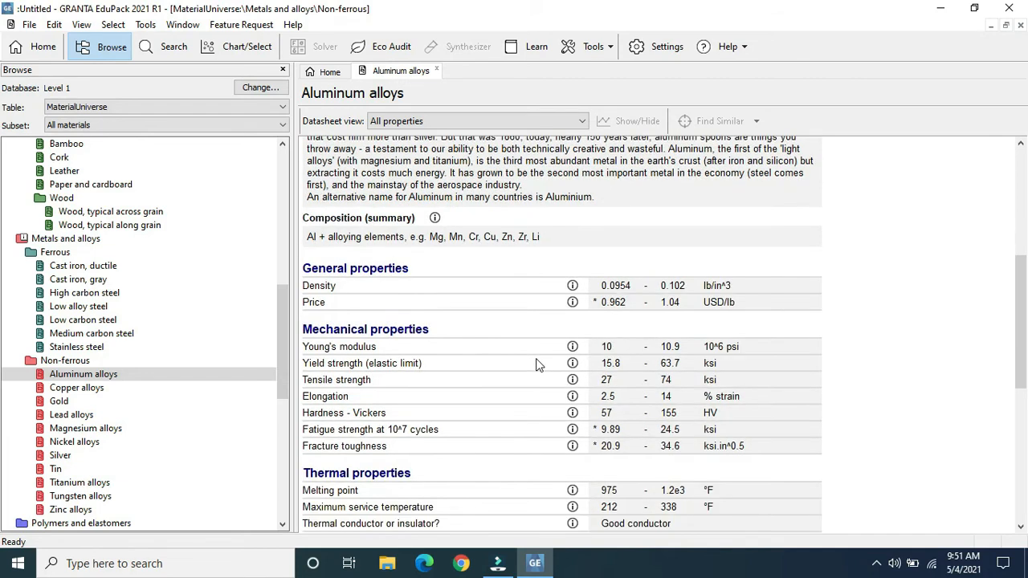
{"action": "scroll", "coordinate": [537, 365], "scroll_direction": "down", "scroll_amount": 1}
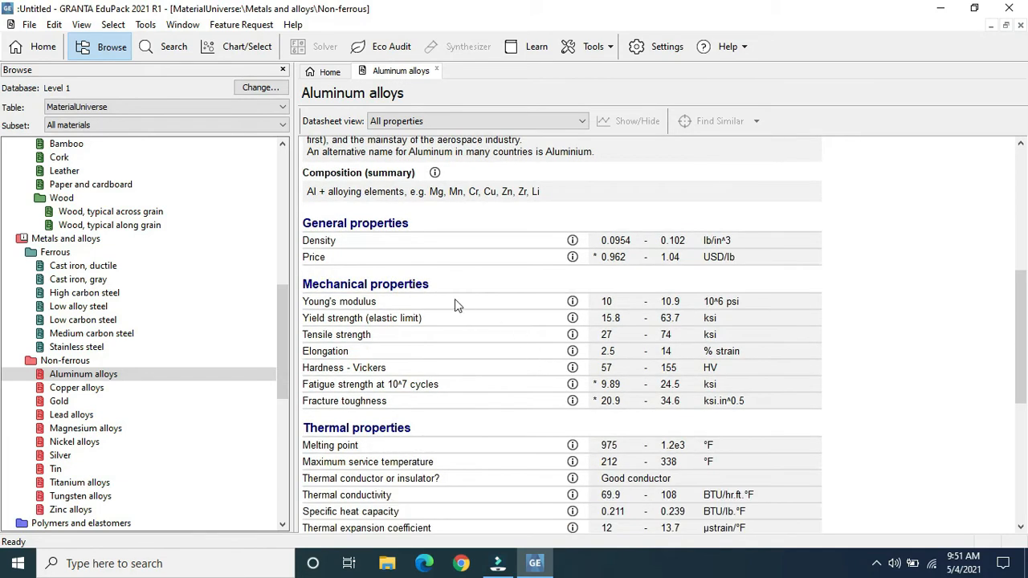
{"action": "scroll", "coordinate": [454, 299], "scroll_direction": "down", "scroll_amount": 1}
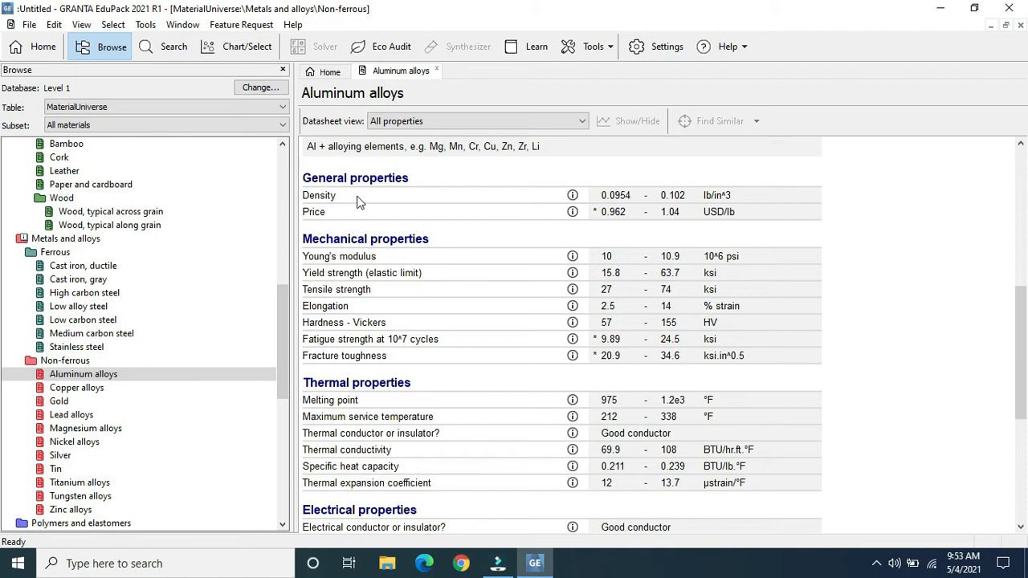
{"action": "scroll", "coordinate": [361, 206], "scroll_direction": "down", "scroll_amount": 1}
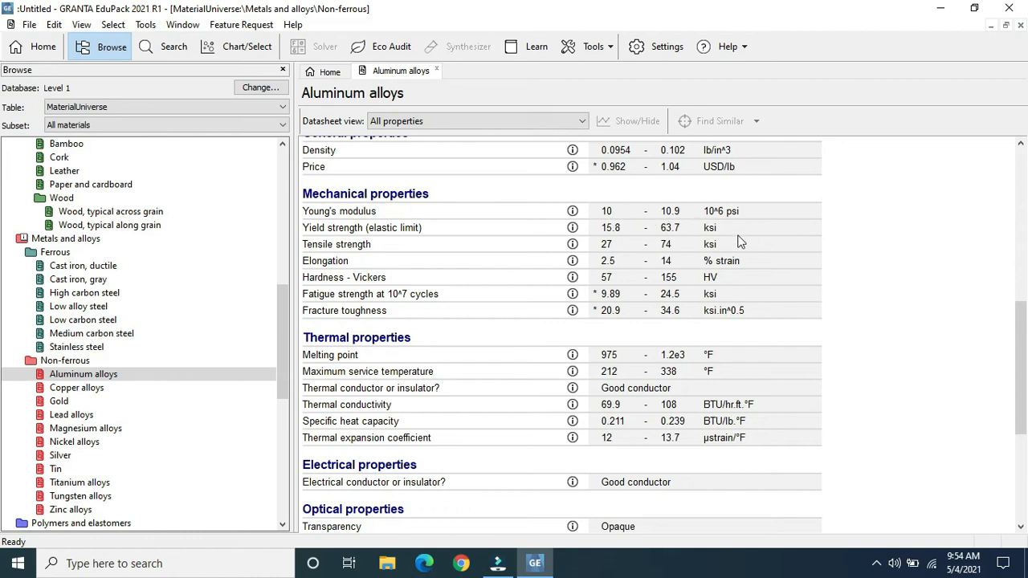
{"action": "left_click", "coordinate": [573, 213]}
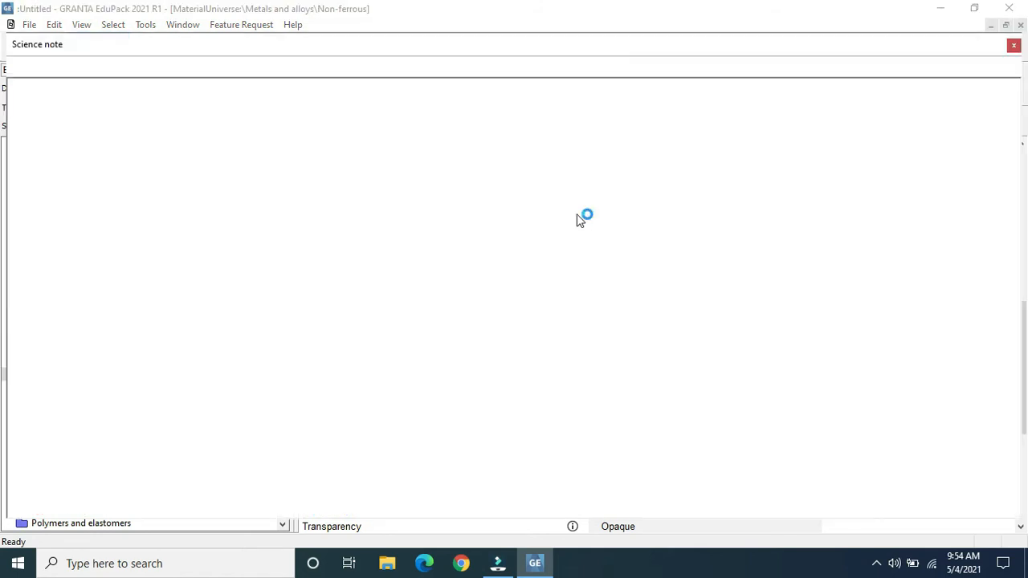